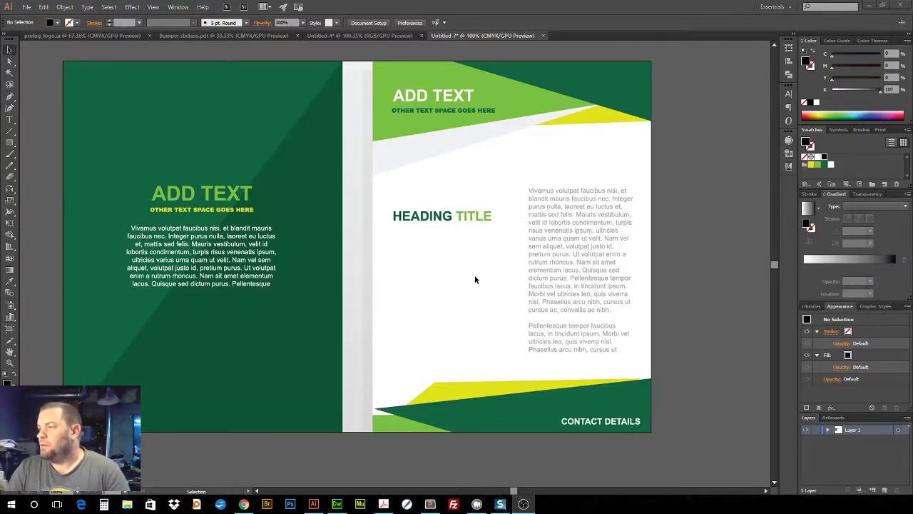
Draw an area text frame below HEADING TITLE and paste the two body-text paragraphs into it
left_click(10, 118)
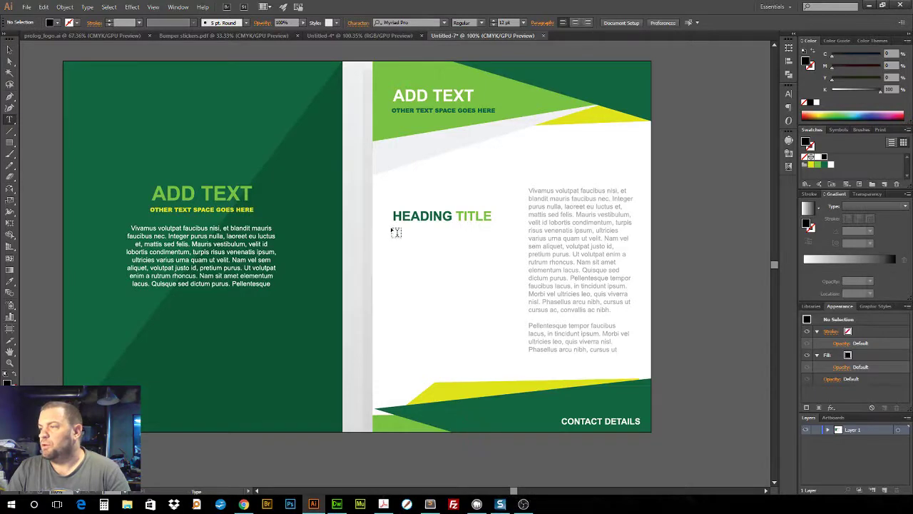
mouse_move(393, 228)
left_mouse_down()
mouse_move(470, 325)
mouse_move(515, 360)
mouse_move(515, 348)
left_mouse_up()
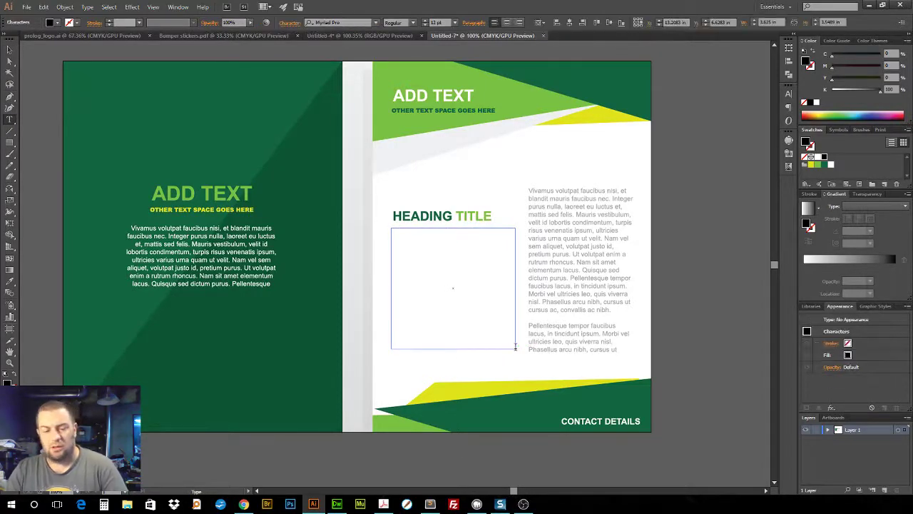
type("Carriage quitting securing be appetite it declared. High eyes kept so busy feel call in. Would day nor ask walls known. But preserved advantage are but and certainty earnestly enjoyment. Passage weather as up am exposed. And natural related man subject. Eagerness get situation his was delighted.  Out believe has request not how comfort evident. Up delight cousins we feeling minutes. Genius has looked end piqued spring. Down has rose feel find man. Learning day desirous informed expenses material returned six the. She enabled invited exposed him another. Reasonably conviction solicitude me mr at discretion reasonable. Age out full gate bed day lose.")
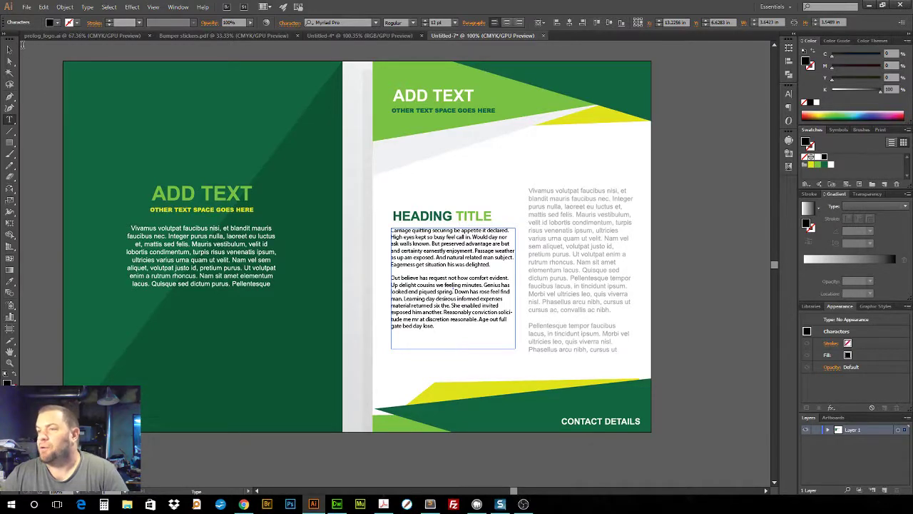
Fit the frame snugly to its text and narrow it slightly so the paragraphs reflow
left_click(10, 49)
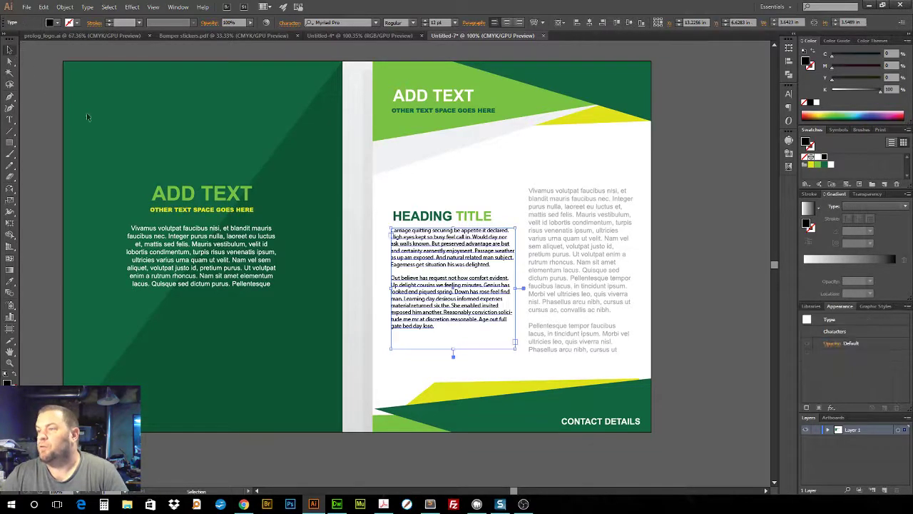
double_click(455, 360)
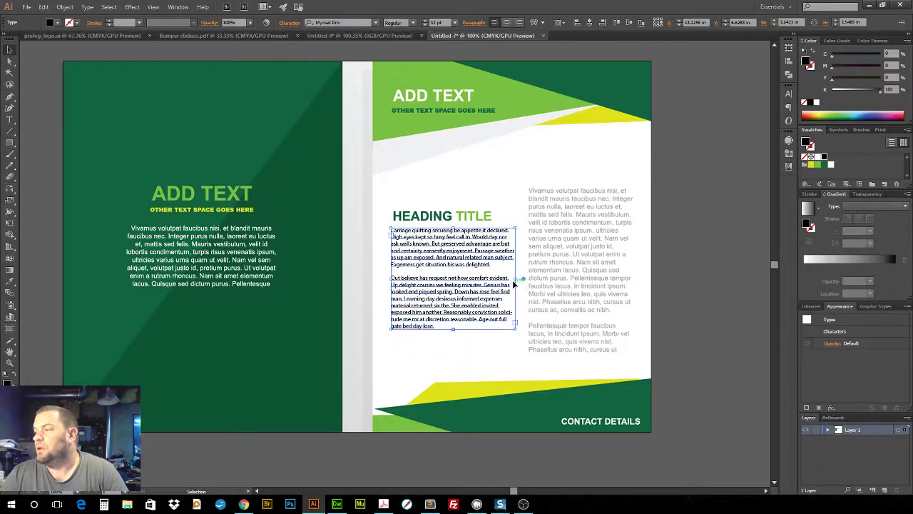
left_click_drag(516, 279, 510, 278)
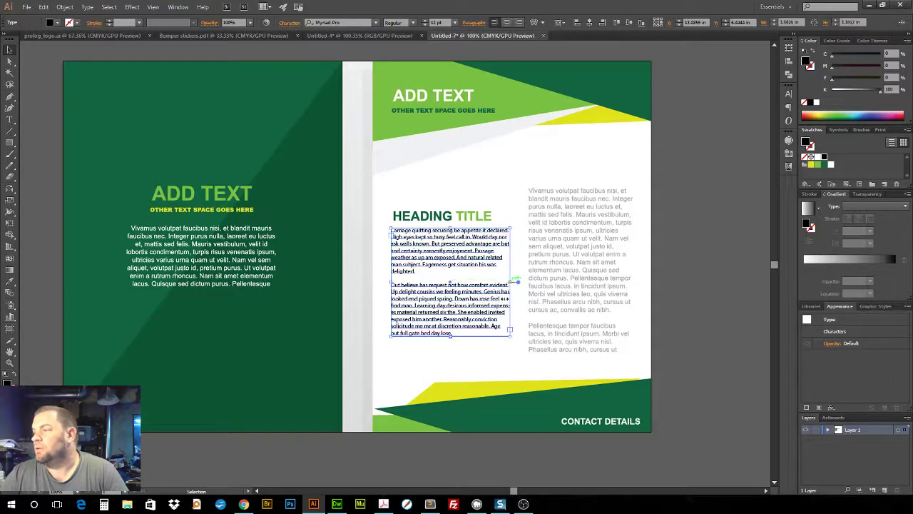
Draw a green-filled rectangle covering the body-text frame
left_click(10, 146)
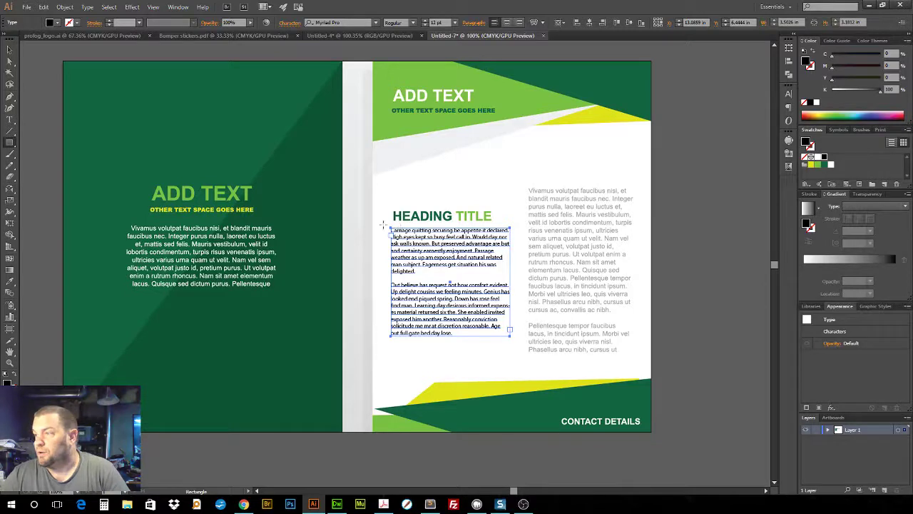
left_click_drag(383, 225, 517, 344)
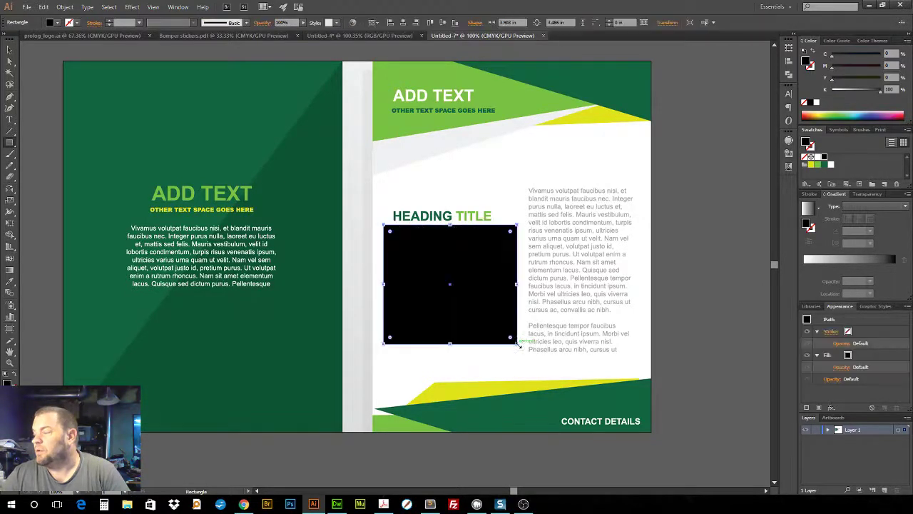
left_click(818, 164)
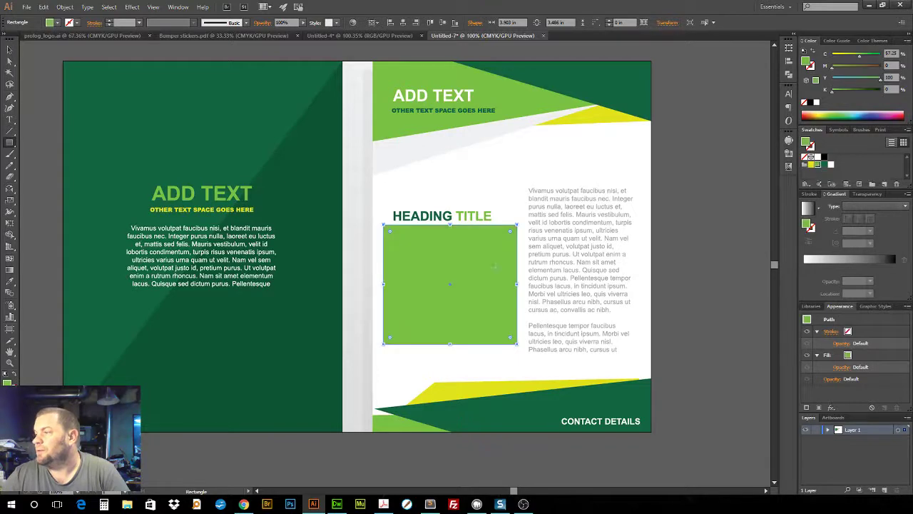
Send the green rectangle backward so it sits behind the body text
right_click(495, 269)
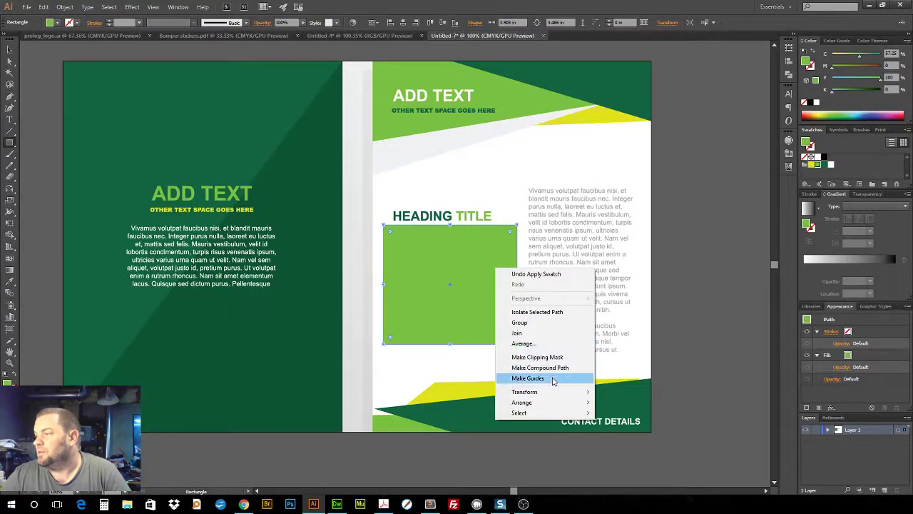
mouse_move(549, 403)
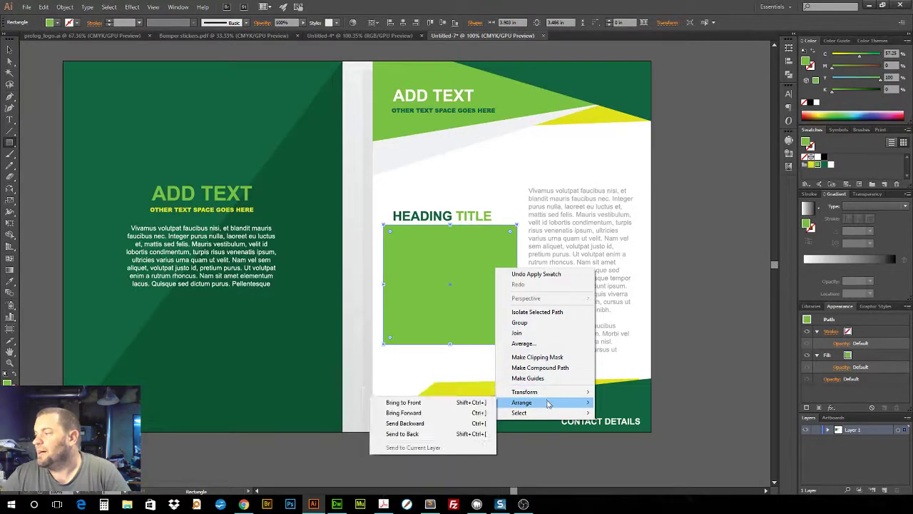
left_click(479, 423)
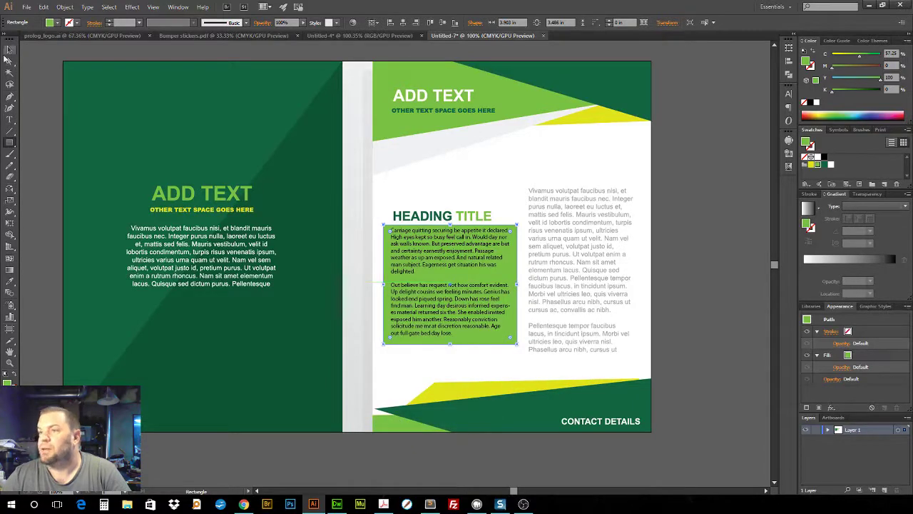
left_click(10, 49)
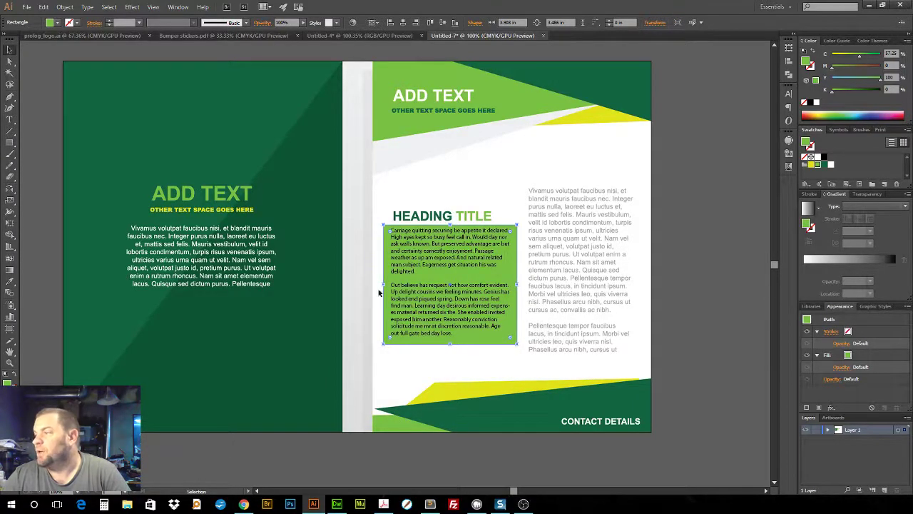
Adjust the green rectangle's left and right edges, widening it toward 4.25 in
left_click_drag(383, 286, 360, 284)
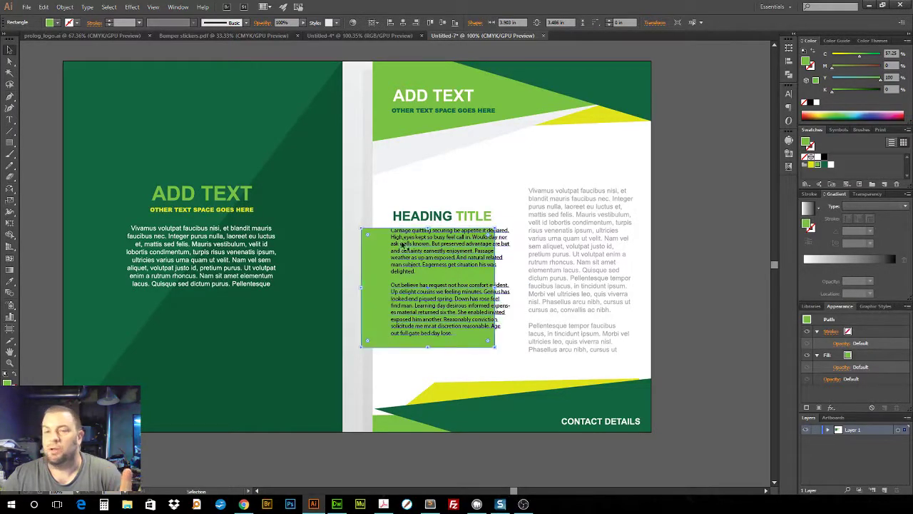
key("ctrl+z")
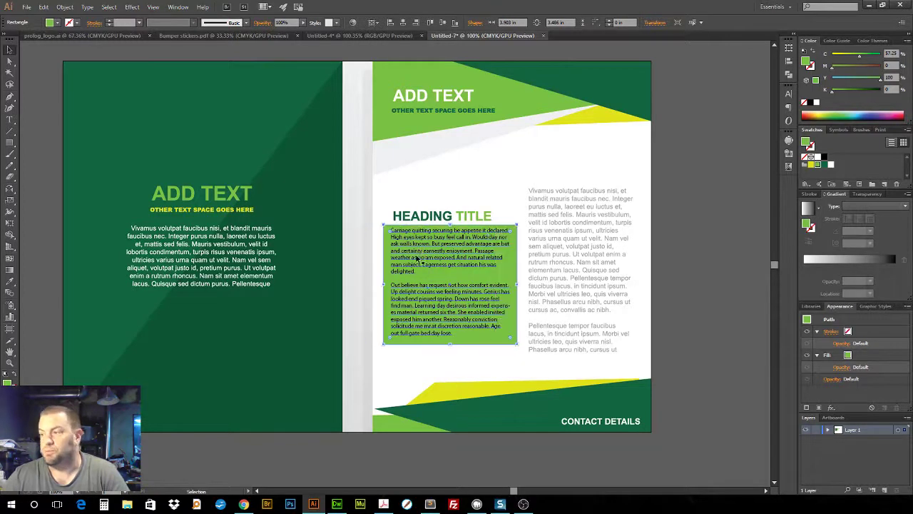
left_click_drag(383, 284, 366, 286)
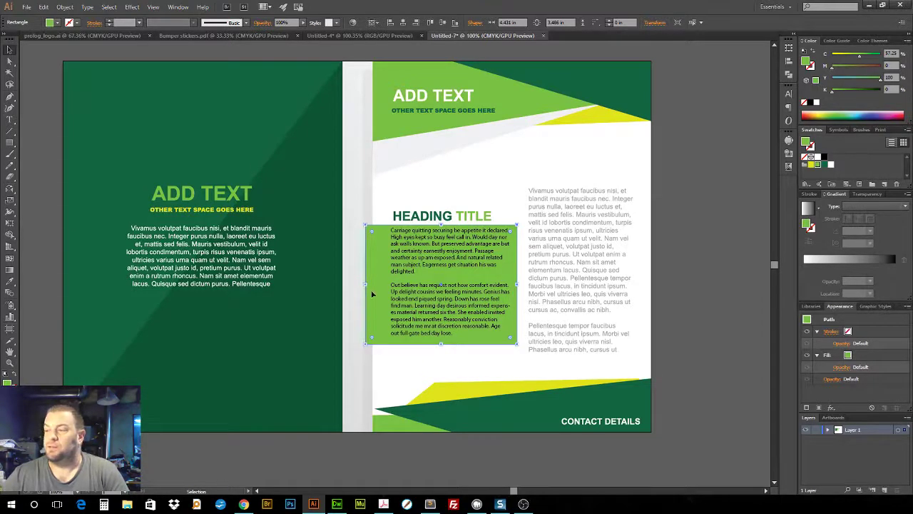
left_click_drag(366, 284, 372, 285)
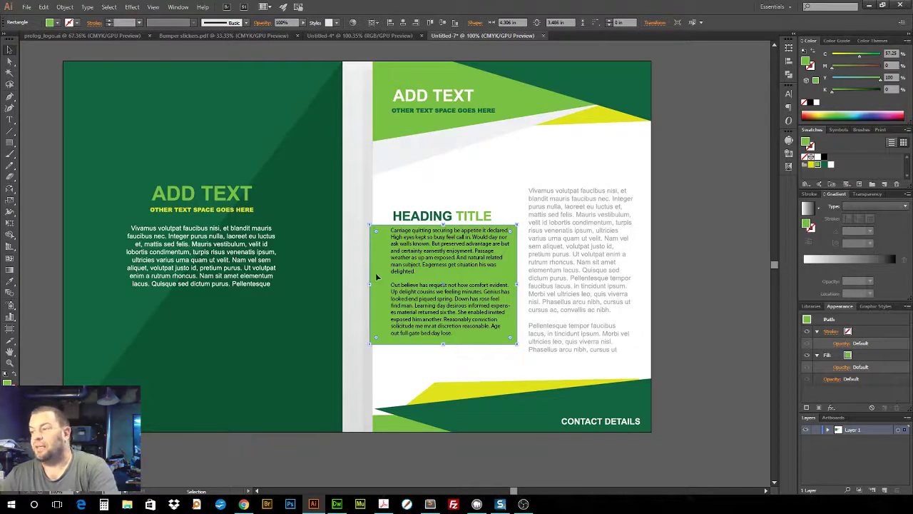
left_click_drag(370, 284, 377, 284)
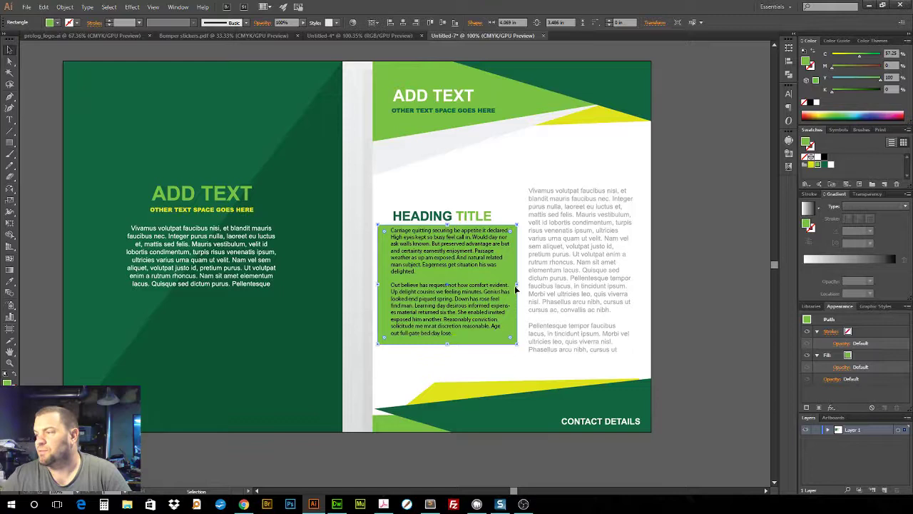
mouse_move(517, 287)
left_mouse_down()
mouse_move(534, 291)
mouse_move(524, 286)
left_mouse_up()
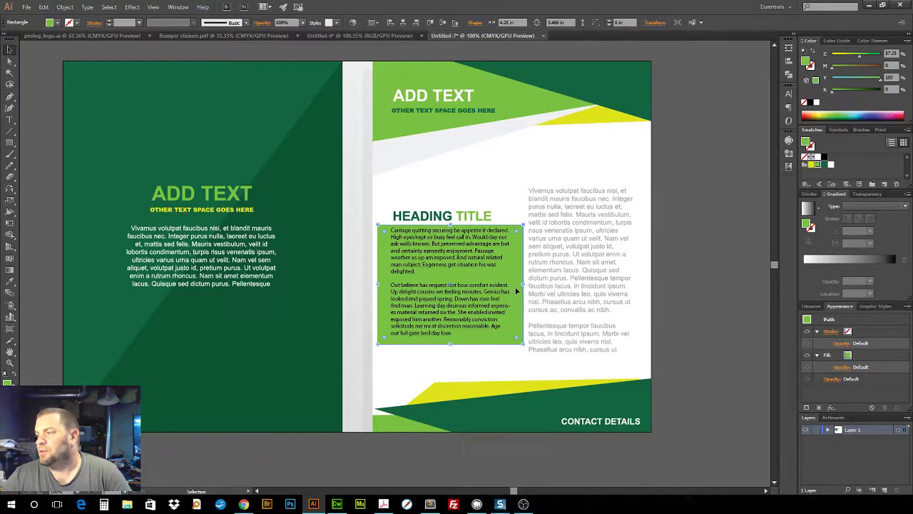
Narrow the rectangle together with the text frame, then undo those resizes
left_click(517, 289, "shift")
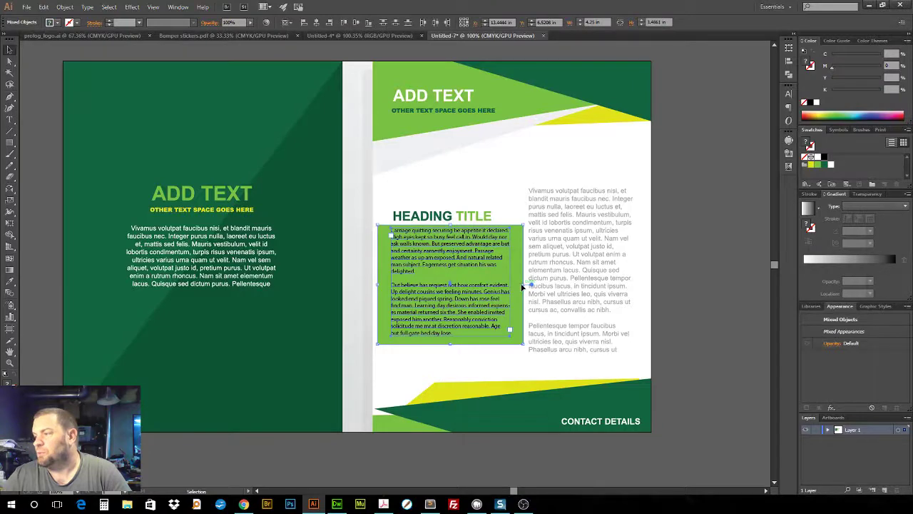
left_click_drag(523, 287, 488, 289)
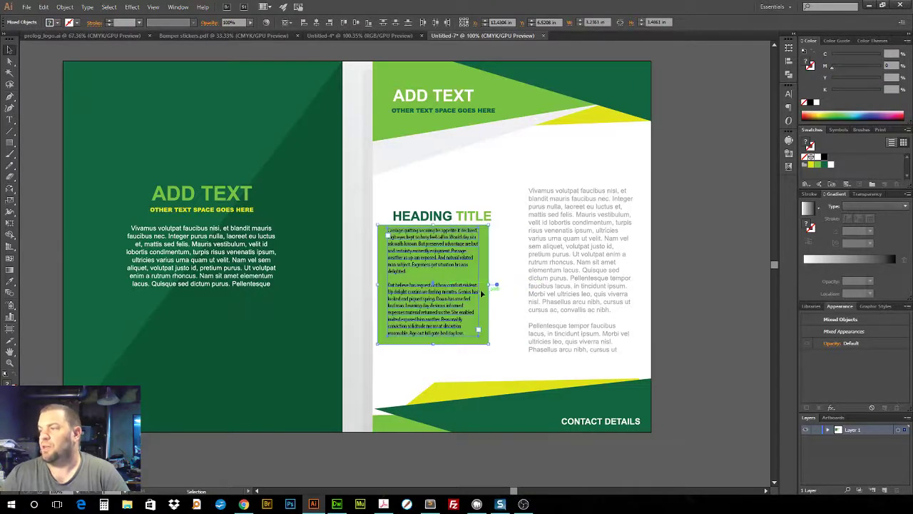
key("a")
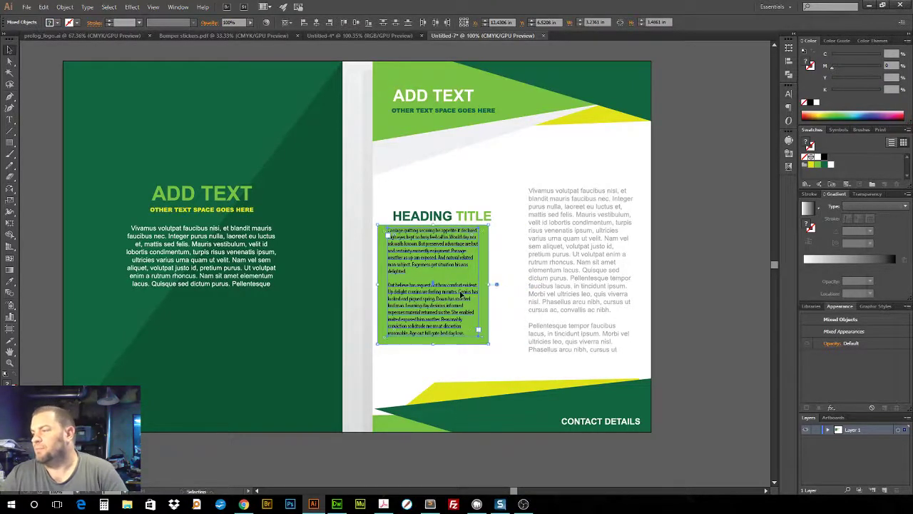
key("ctrl+z")
key("v")
key("ctrl+z")
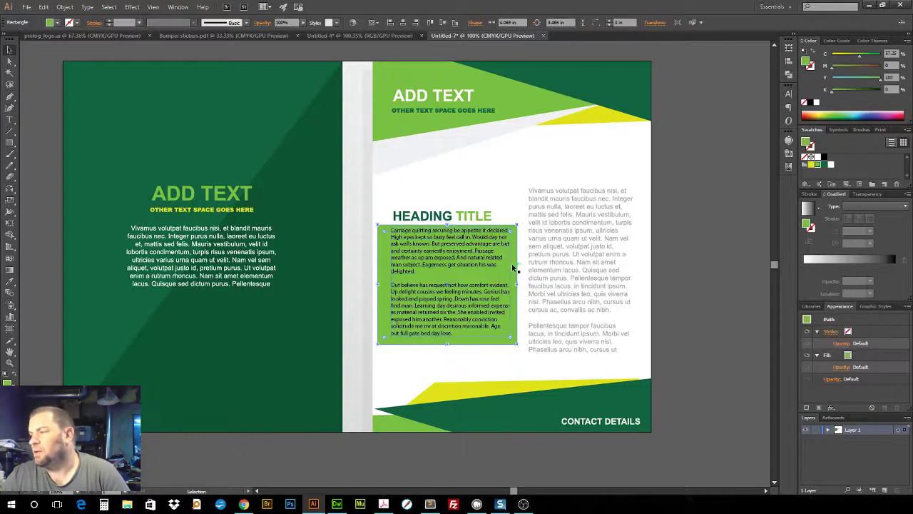
key("Delete")
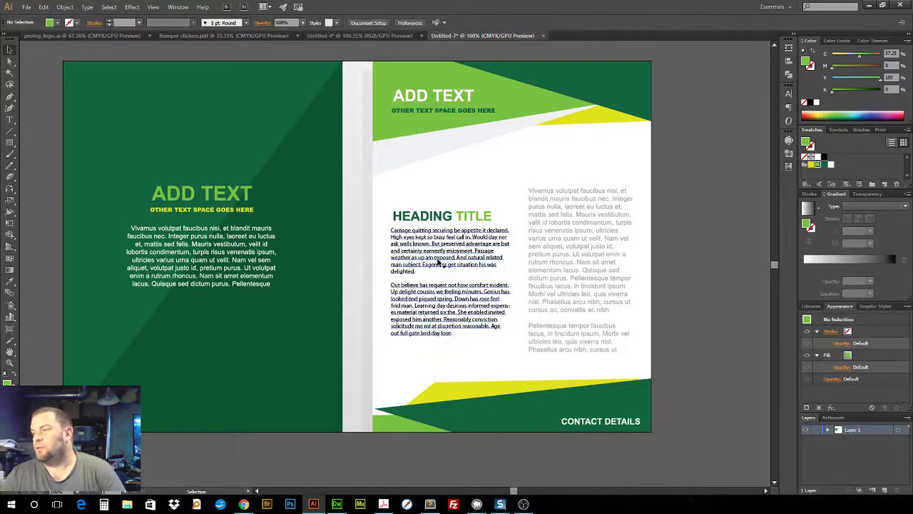
left_click(502, 283)
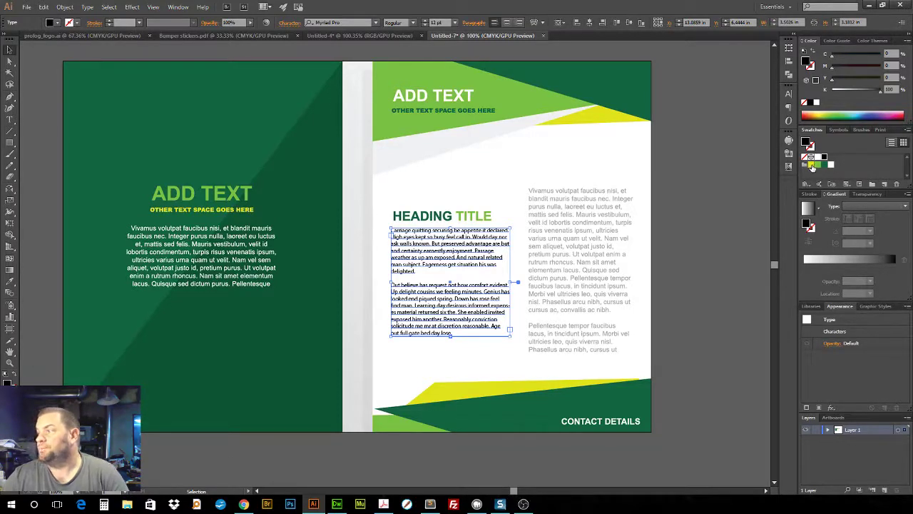
After trying several green swatches, color all the body text yellow (C 15.69, Y 100)
left_click(812, 166)
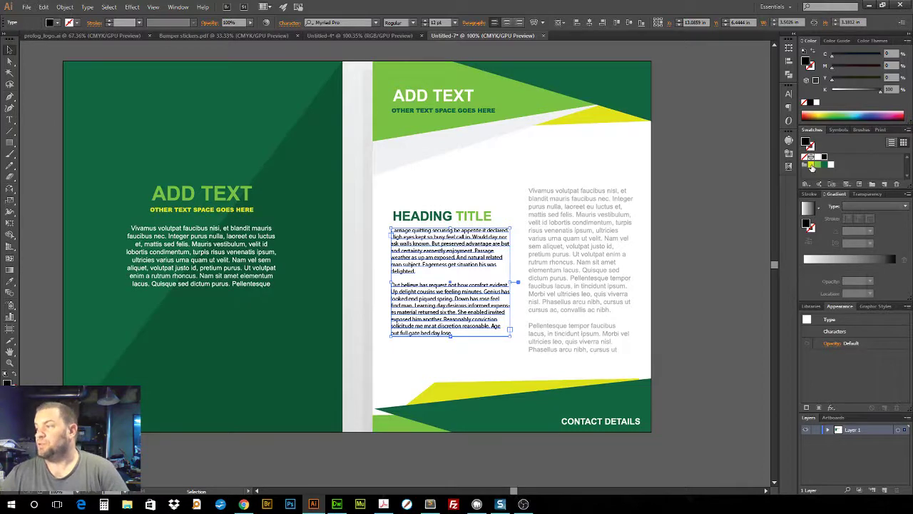
left_click(818, 166)
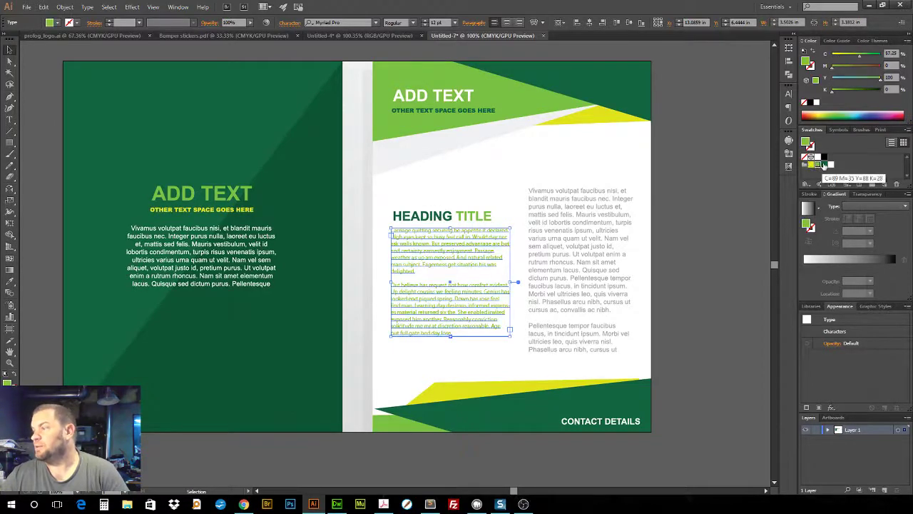
left_click(824, 165)
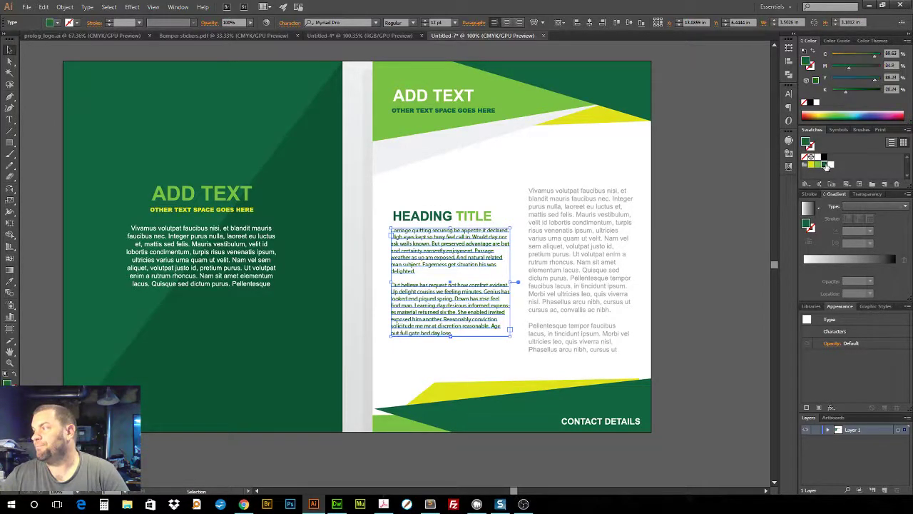
left_click(818, 166)
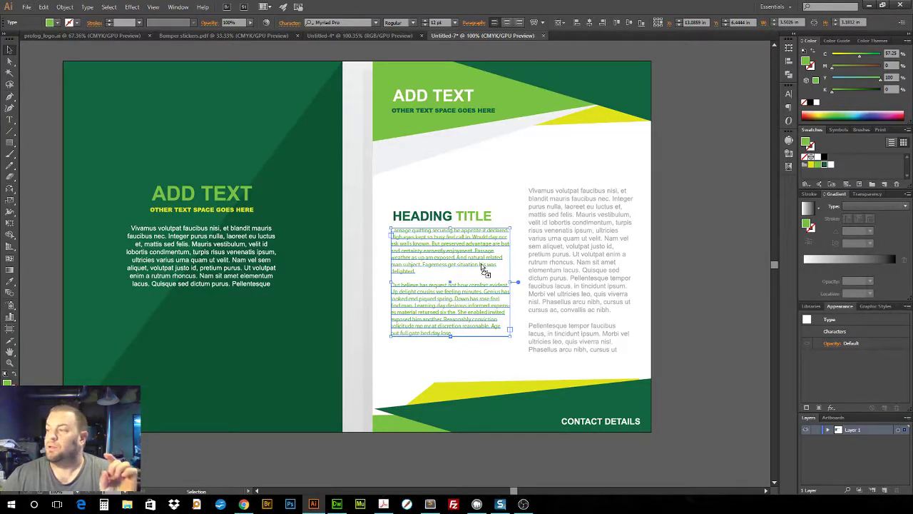
key("ctrl+a")
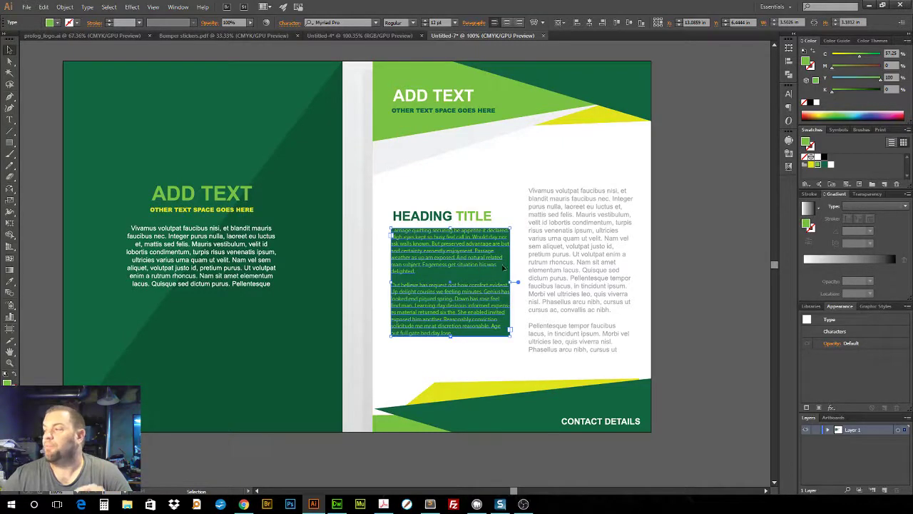
left_click(811, 165)
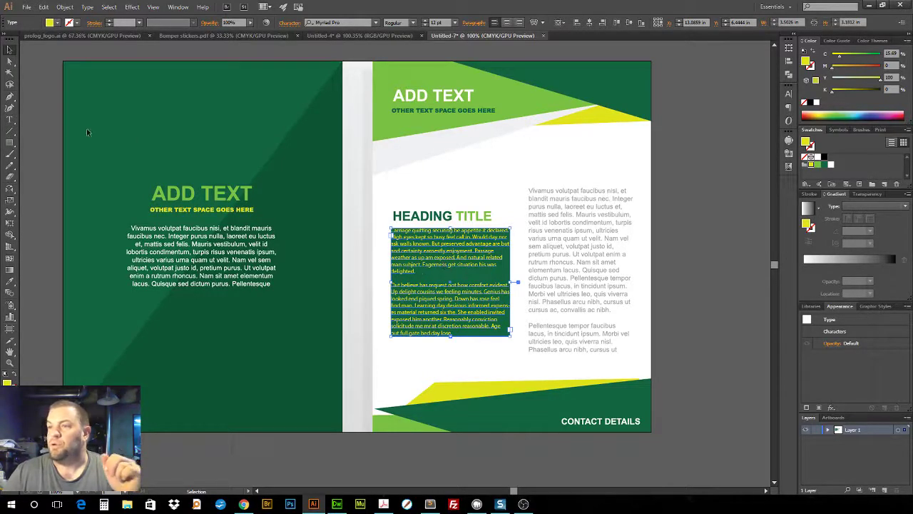
Open the frame's Area Type Options with Preview on and raise Inset Spacing to 0.25 in
double_click(7, 123)
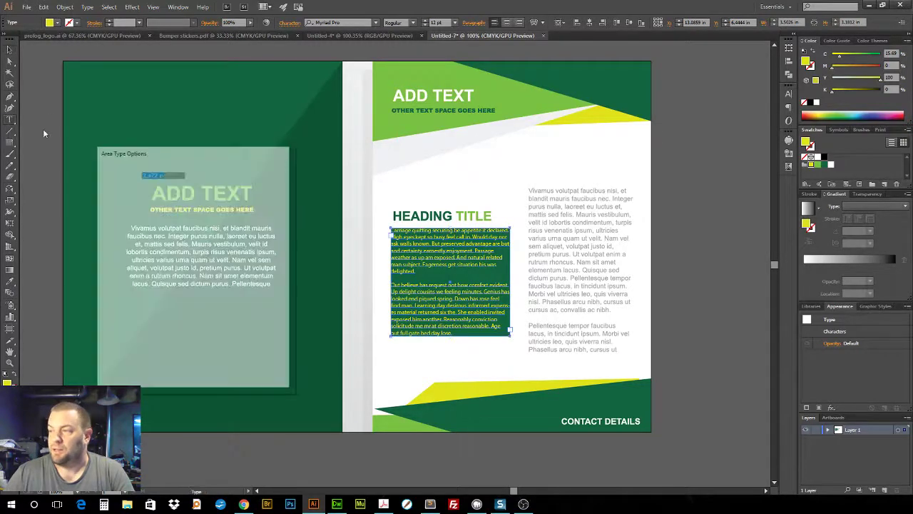
left_click(120, 369)
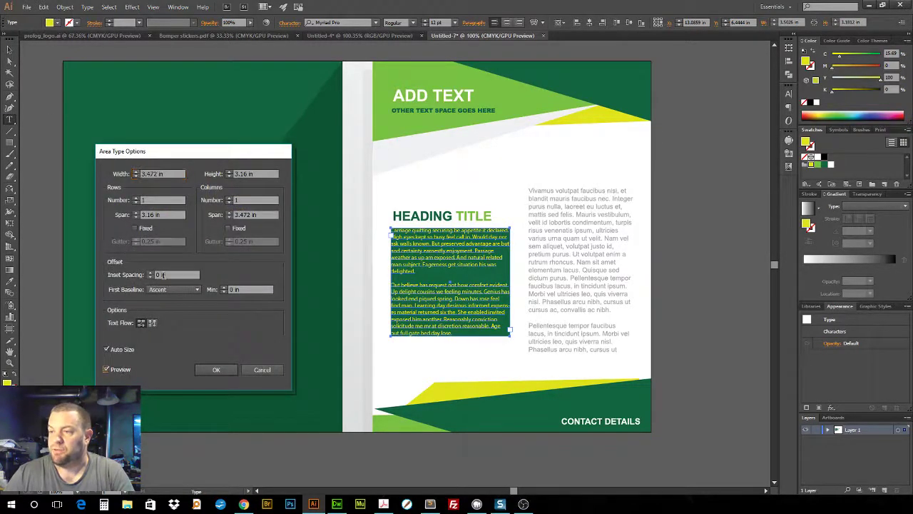
left_click_drag(187, 154, 257, 139)
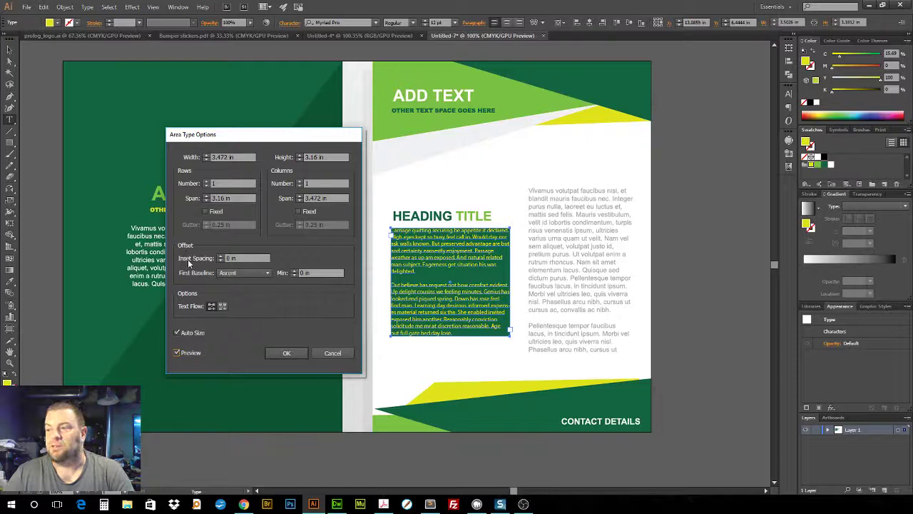
left_click(241, 258)
left_click(241, 258)
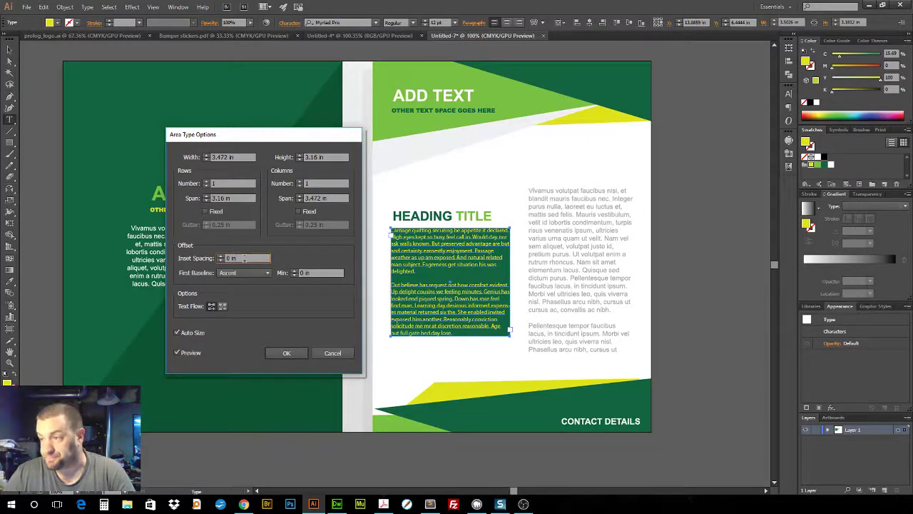
left_click(244, 258)
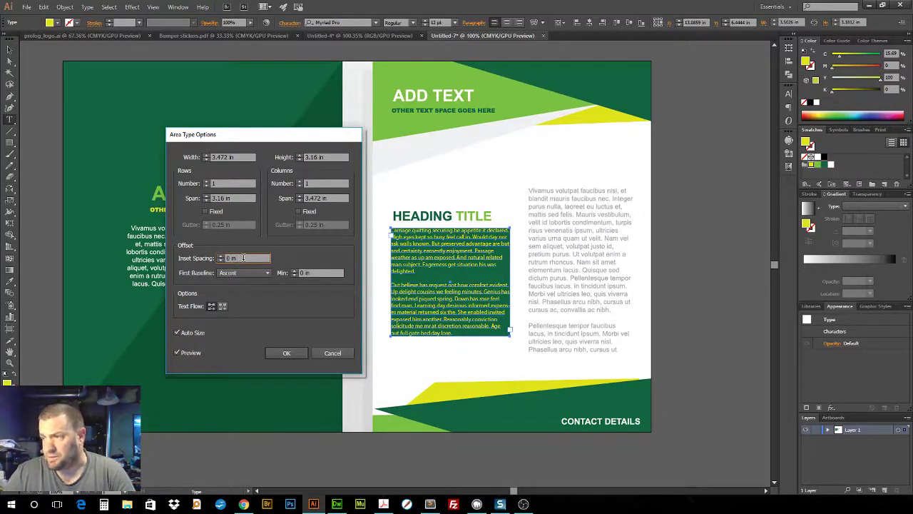
key("Up")
key("Up")
key("Up")
key("Up")
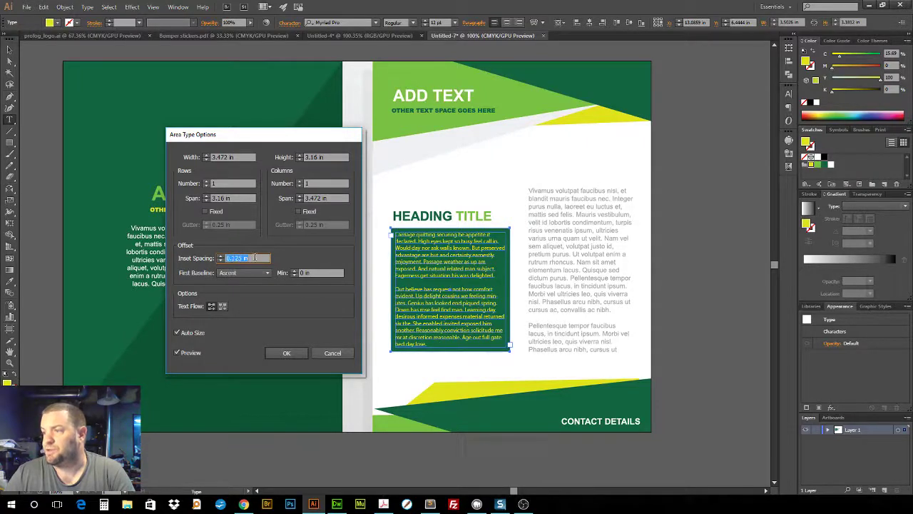
key("Up")
key("Up")
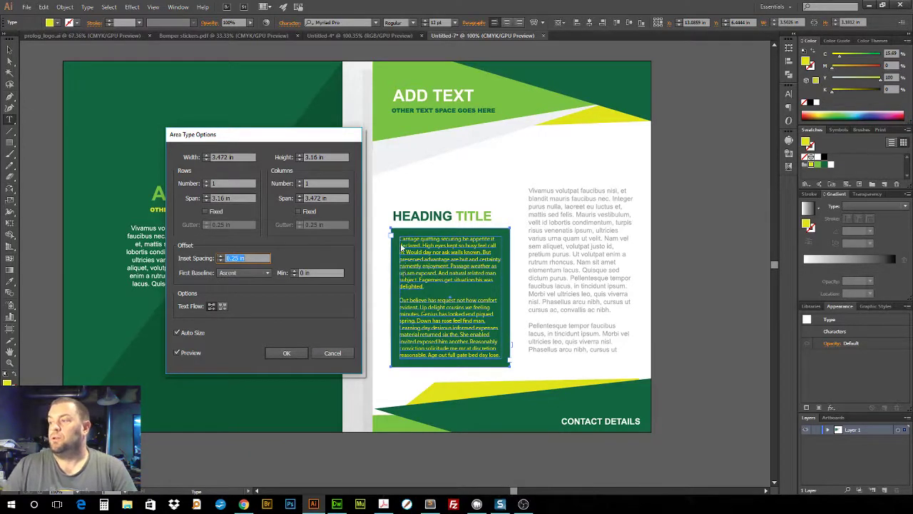
Bring Inset Spacing back down to 0.188 in and apply it
scroll(248, 256, "down", 1)
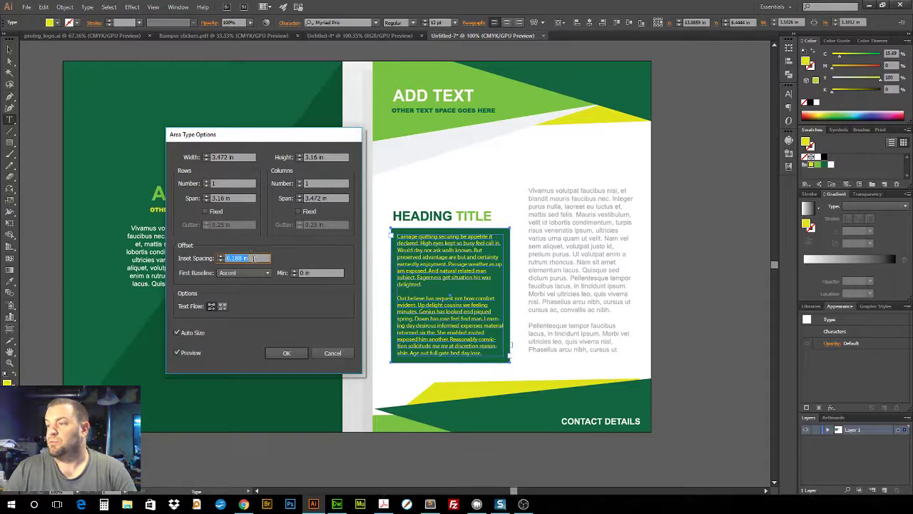
scroll(254, 258, "up", 2)
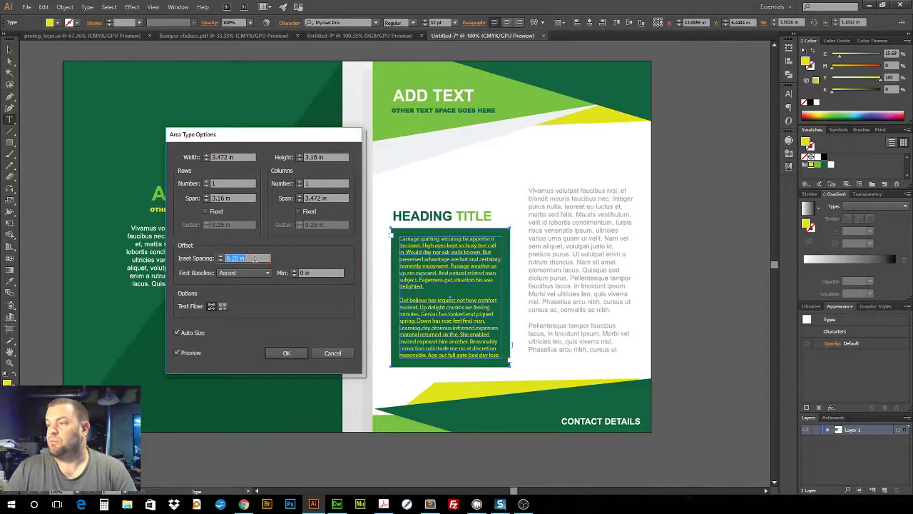
key("Down")
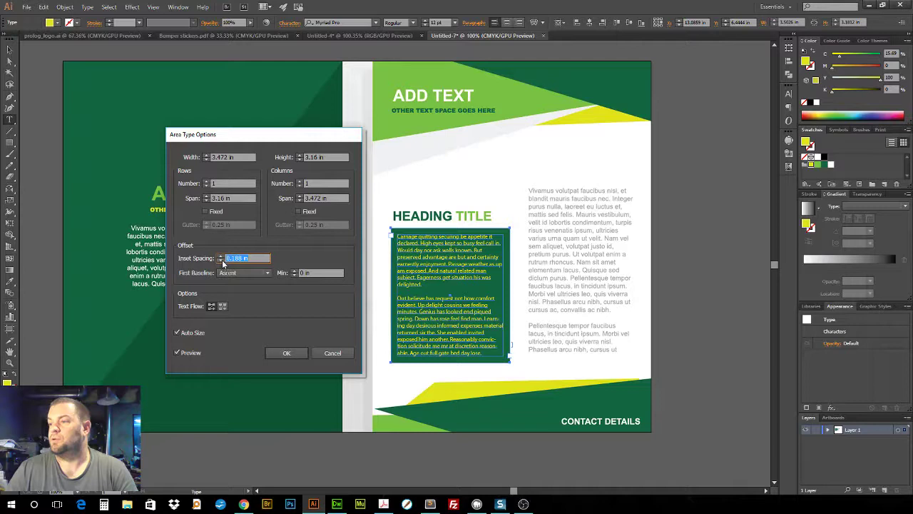
left_click(260, 257)
double_click(259, 258)
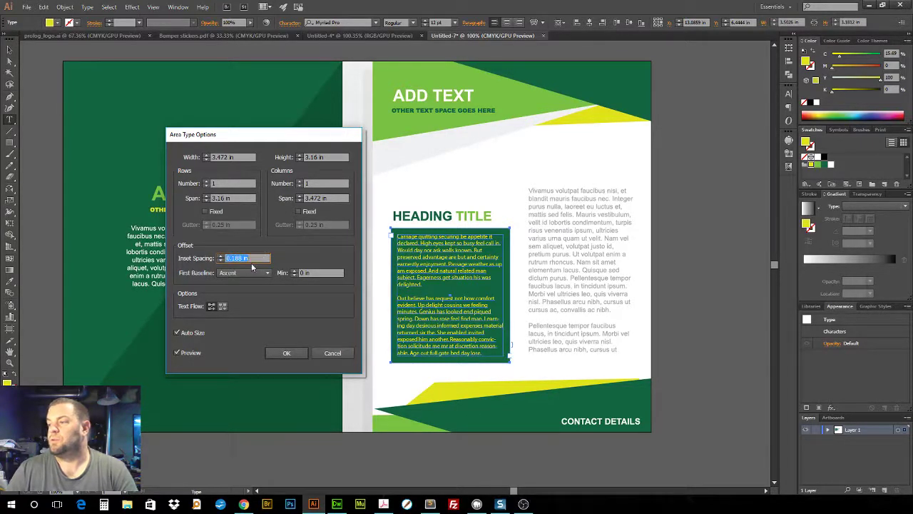
type("0.25")
key("Down")
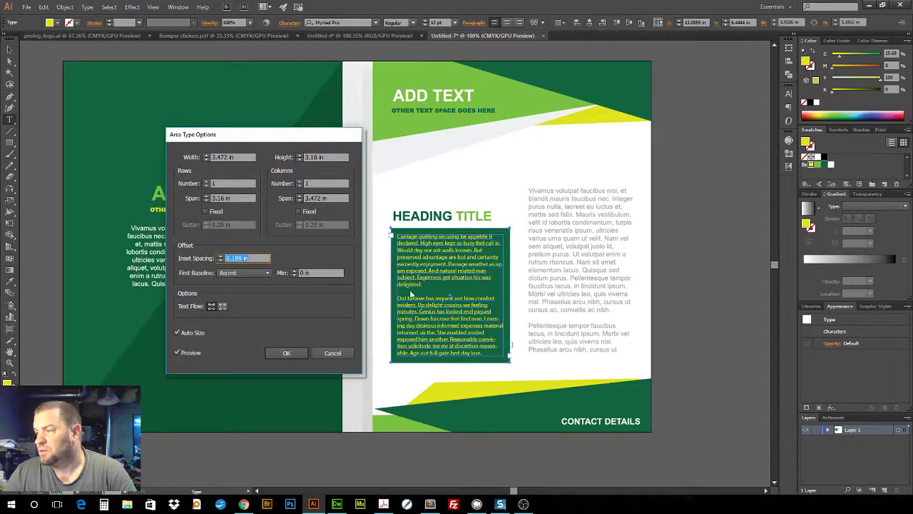
left_click(287, 353)
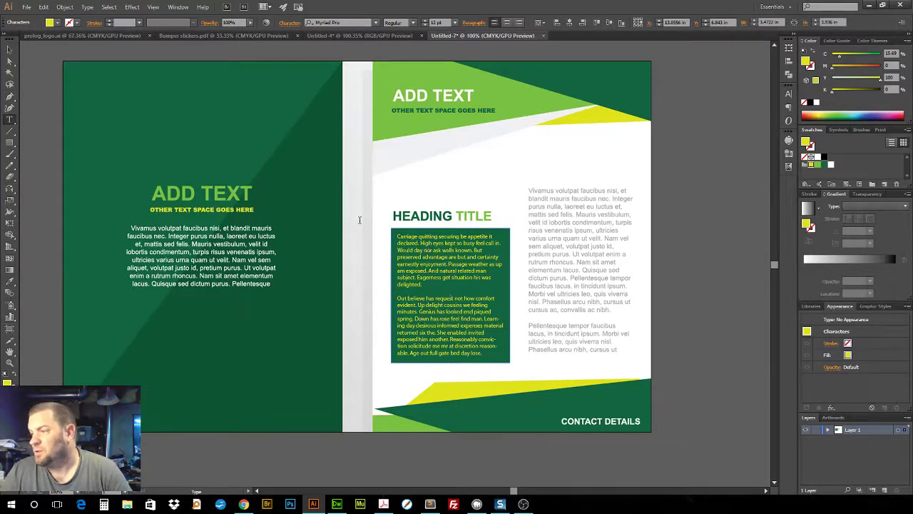
left_click(9, 49)
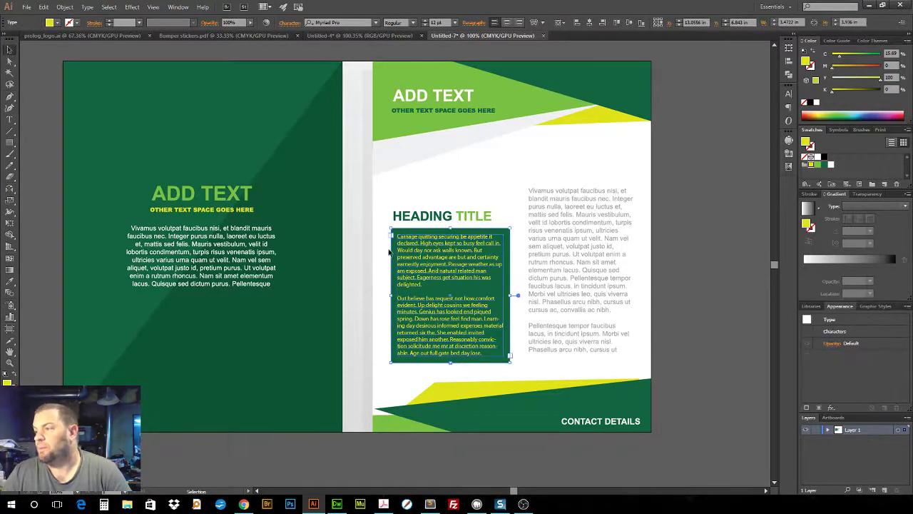
left_click(818, 165)
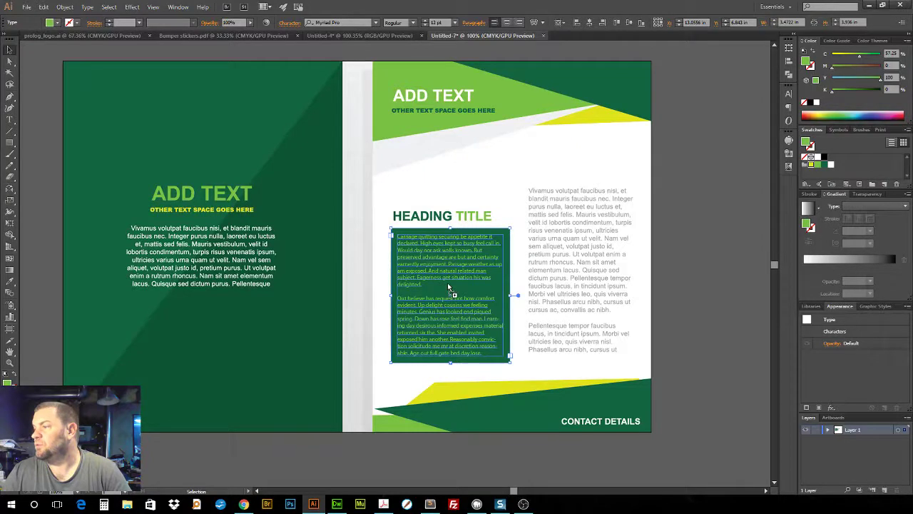
key("ctrl+z")
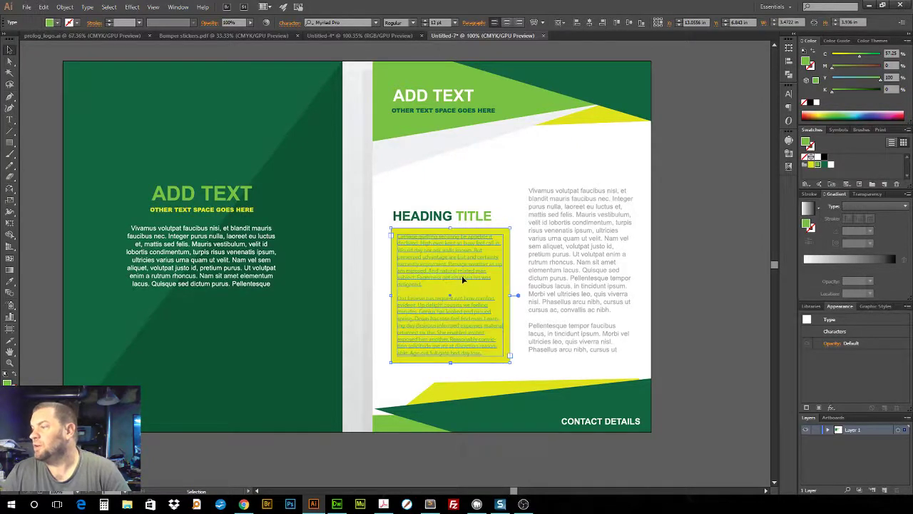
left_click(825, 165)
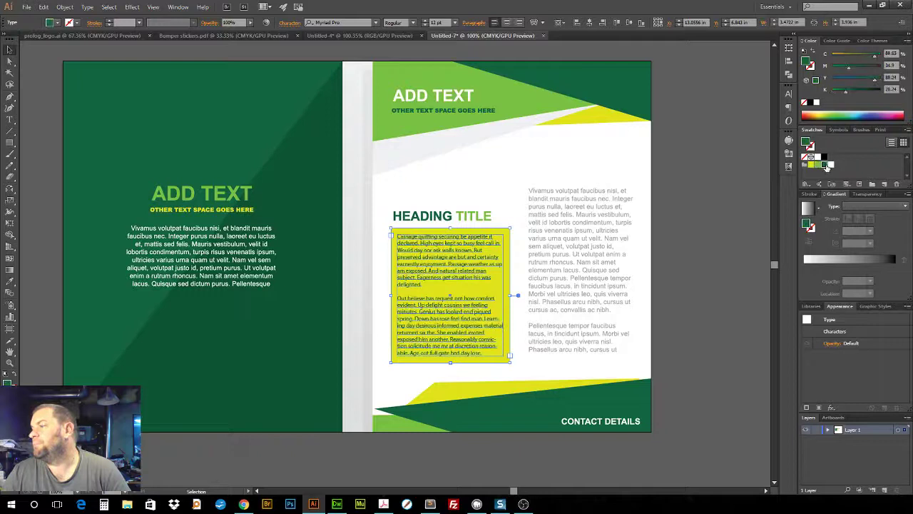
left_click(557, 326)
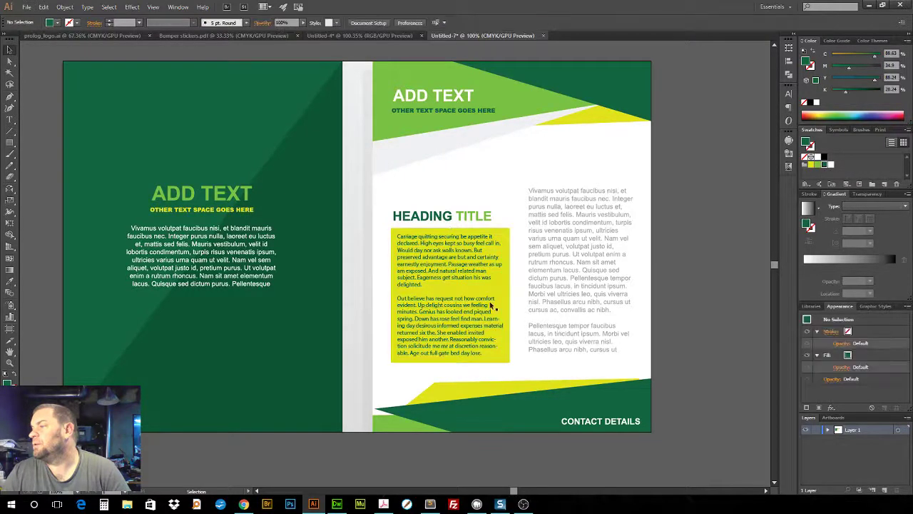
double_click(456, 279)
key("ctrl+a")
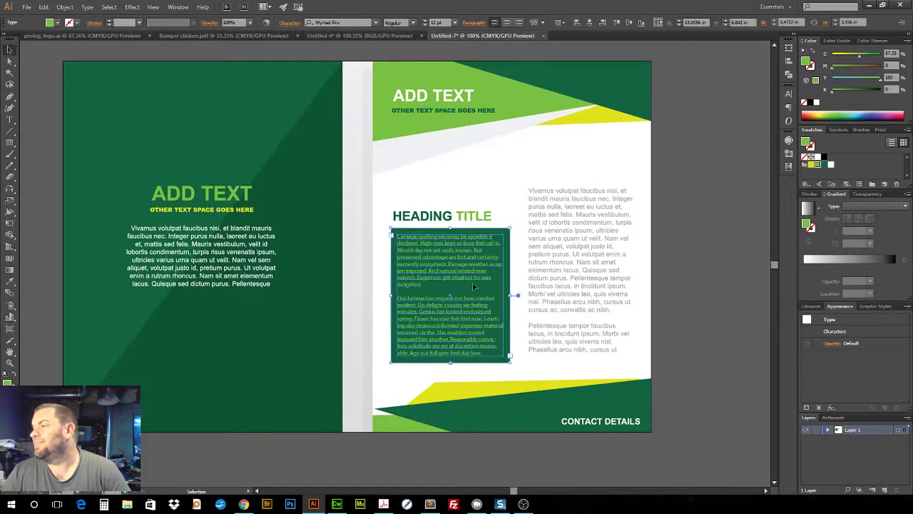
key("Escape")
left_click(682, 293)
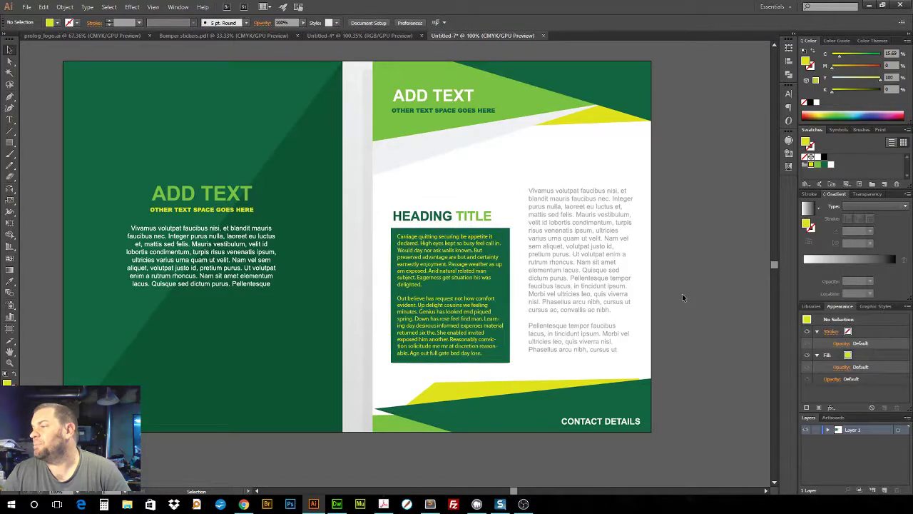